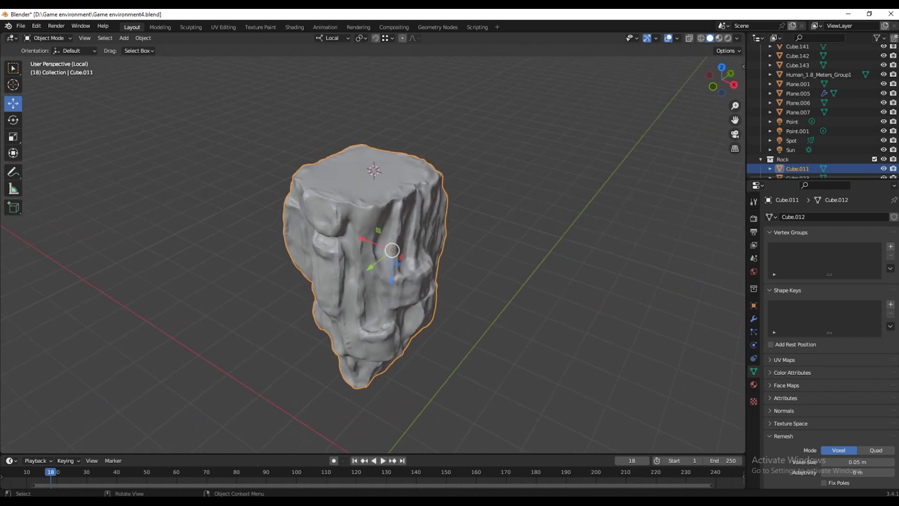
# Step: Apply Shade Smooth to rock Cube.011 and orbit the view toward its top
pyautogui.click(142, 38)
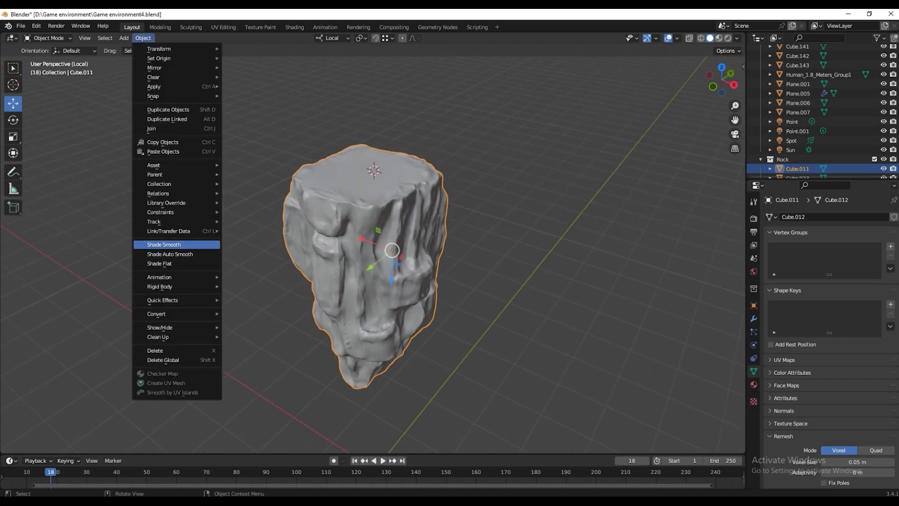
pyautogui.click(164, 244)
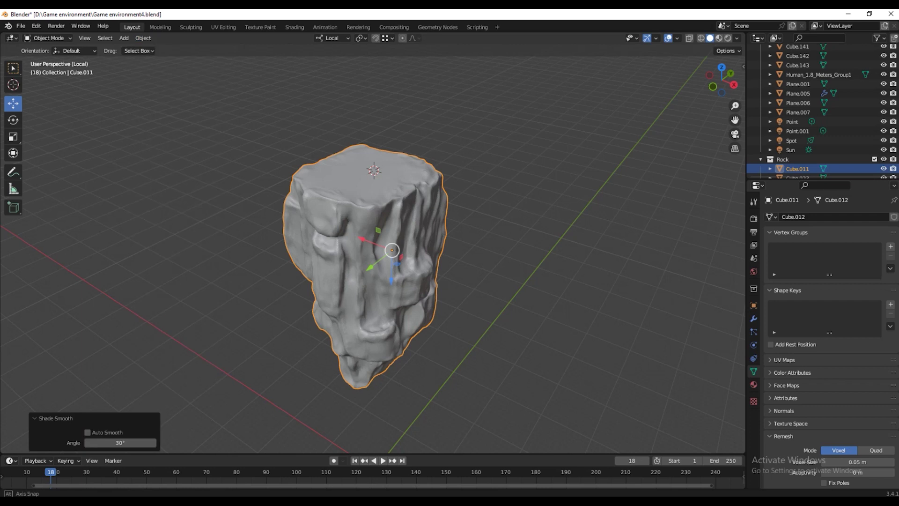
pyautogui.scroll(2, 375, 262)
pyautogui.scroll(2, 374, 262)
pyautogui.moveTo(398, 250); pyautogui.dragTo(398, 255, button='middle')
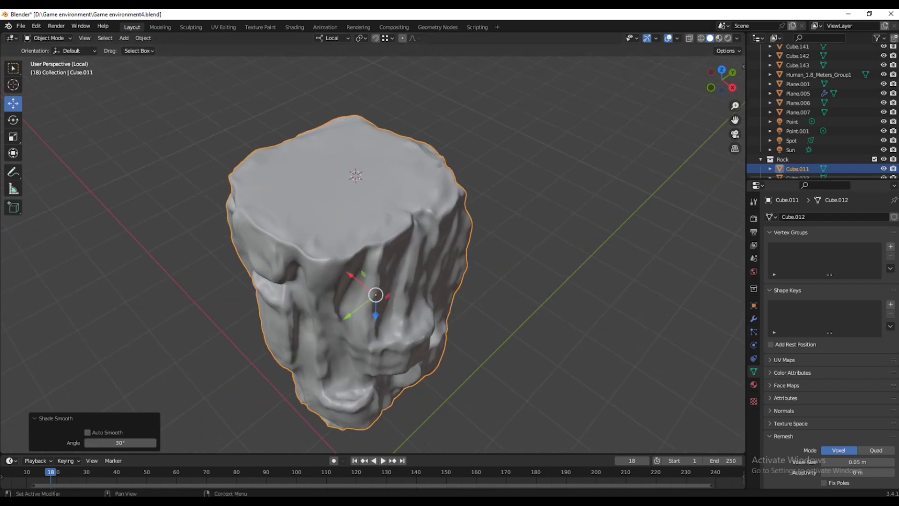
pyautogui.click(754, 318)
# Step: Add a Multiresolution modifier to the rock and subdivide it to level 2
pyautogui.click(786, 217)
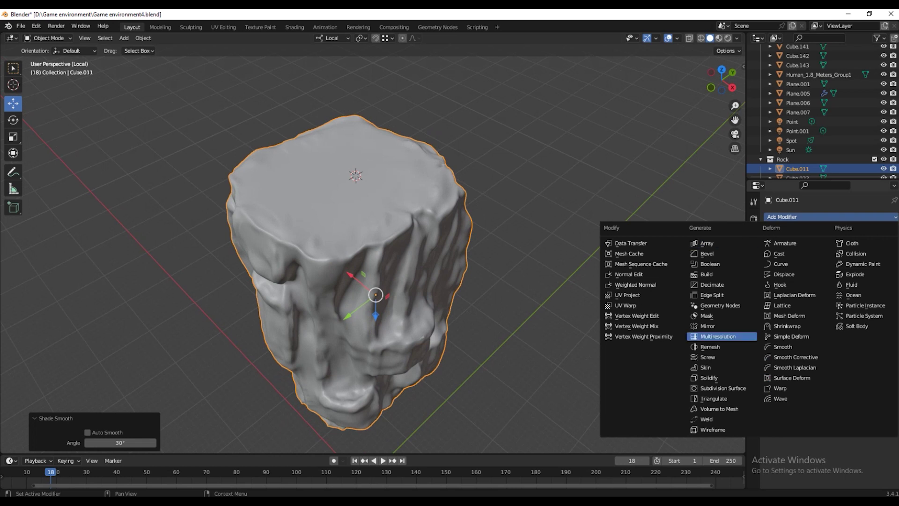
pyautogui.click(717, 336)
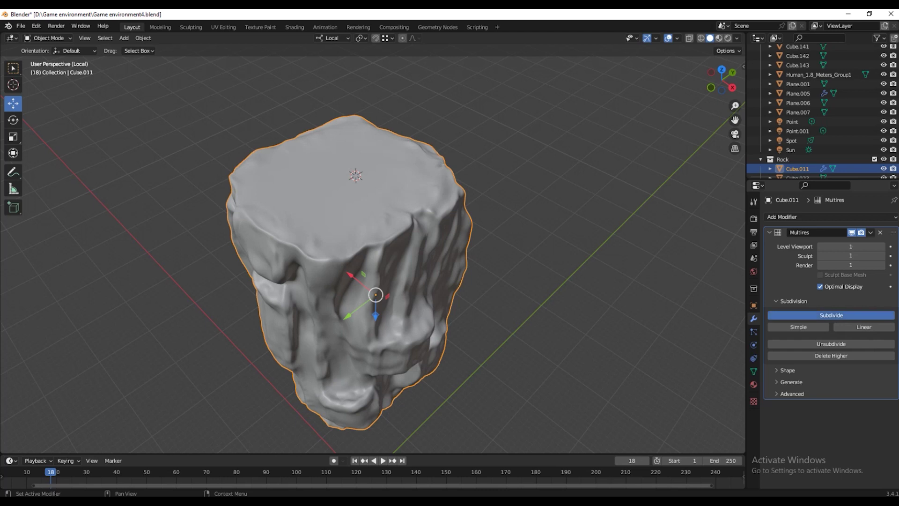
pyautogui.click(831, 315)
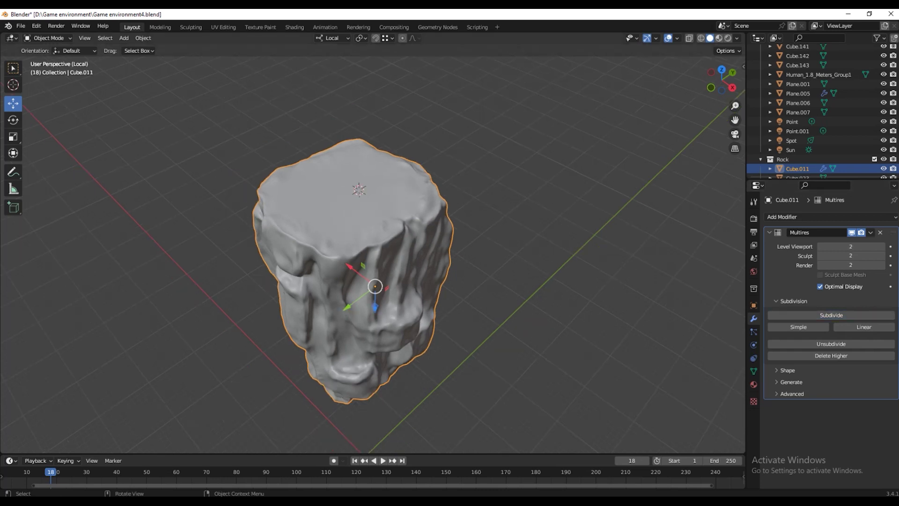
pyautogui.moveTo(468, 281); pyautogui.dragTo(515, 262, button='middle')
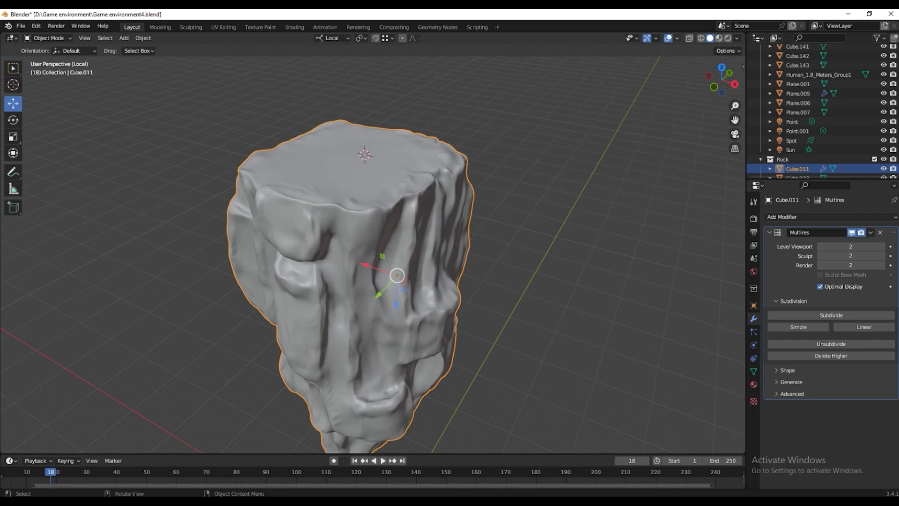
# Step: Toggle the wireframe overlay on to inspect the subdivided mesh, then off again
pyautogui.click(677, 38)
pyautogui.click(619, 197)
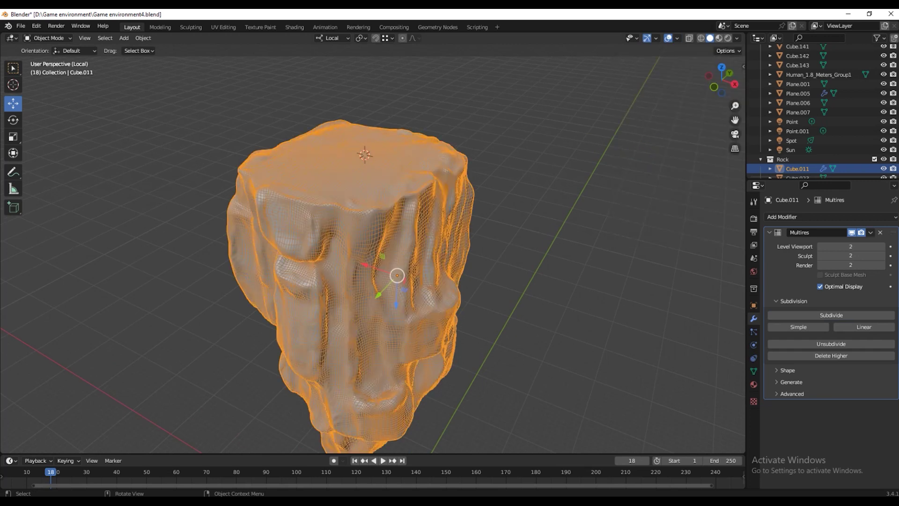
pyautogui.scroll(3, 355, 252)
pyautogui.scroll(2, 356, 252)
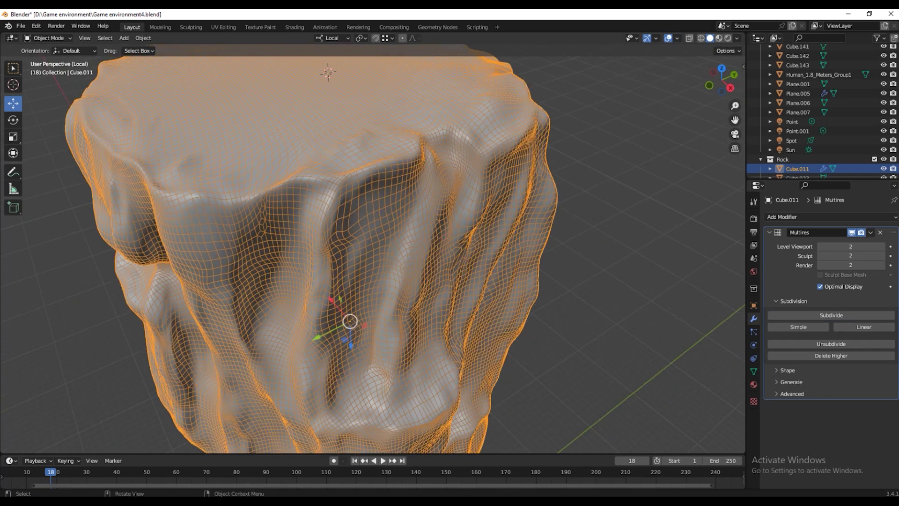
pyautogui.click(677, 38)
pyautogui.click(618, 197)
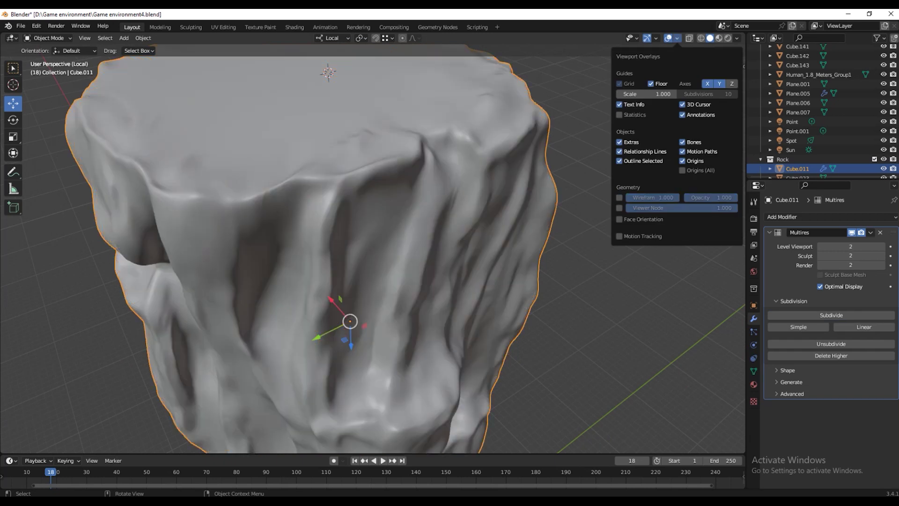
pyautogui.scroll(-3, 355, 253)
pyautogui.scroll(-2, 356, 252)
pyautogui.moveTo(356, 281)
pyautogui.mouseDown(button='middle')
pyautogui.moveTo(370, 244)
pyautogui.moveTo(349, 248)
pyautogui.mouseUp(button='middle')
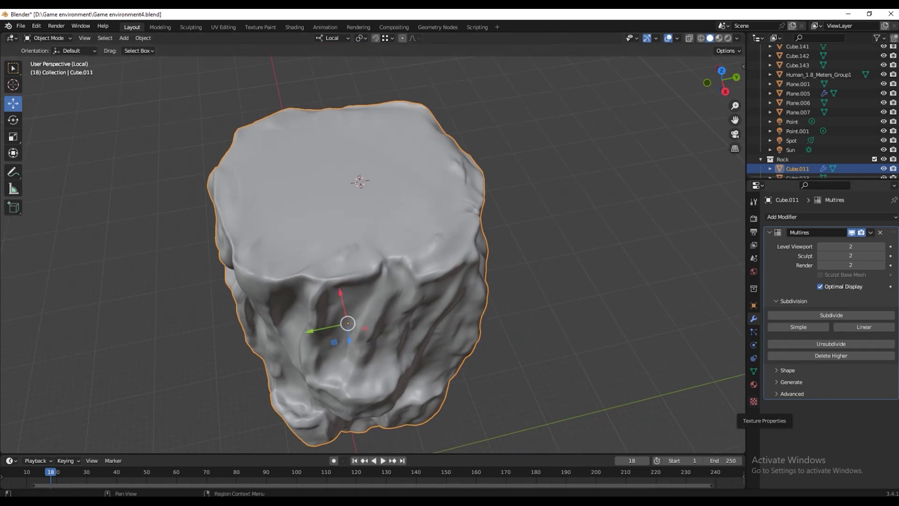
# Step: Put Cube.011 into Sculpt Mode with the Draw brush active
pyautogui.click(48, 38)
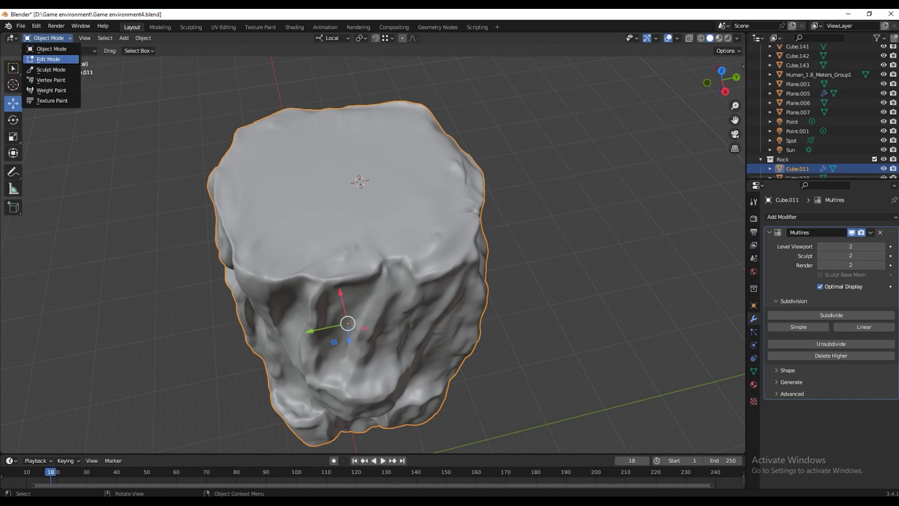
pyautogui.click(50, 69)
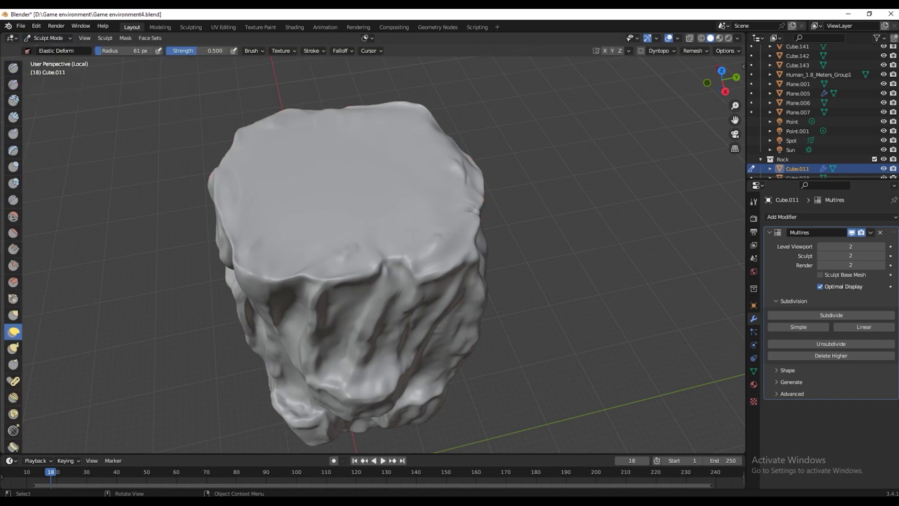
pyautogui.click(13, 67)
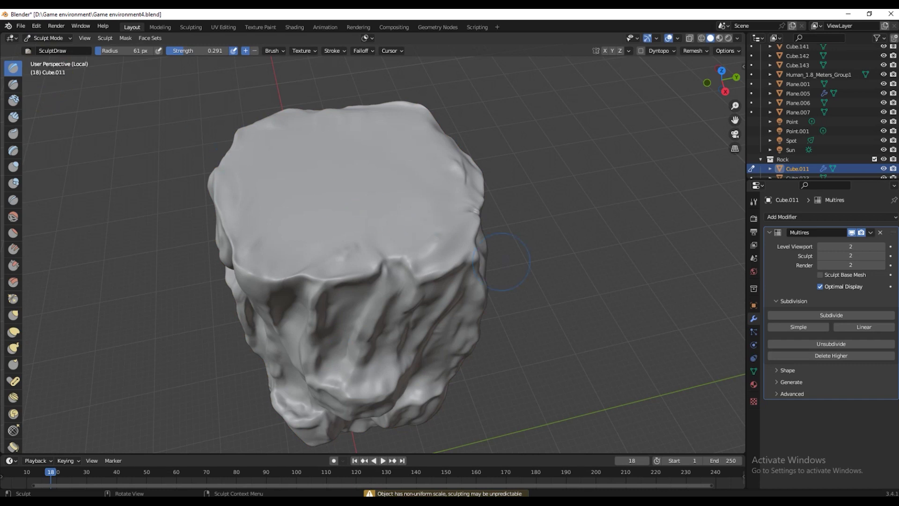
# Step: Give the Draw brush a new image texture loaded from D:\alpha.png
pyautogui.click(753, 401)
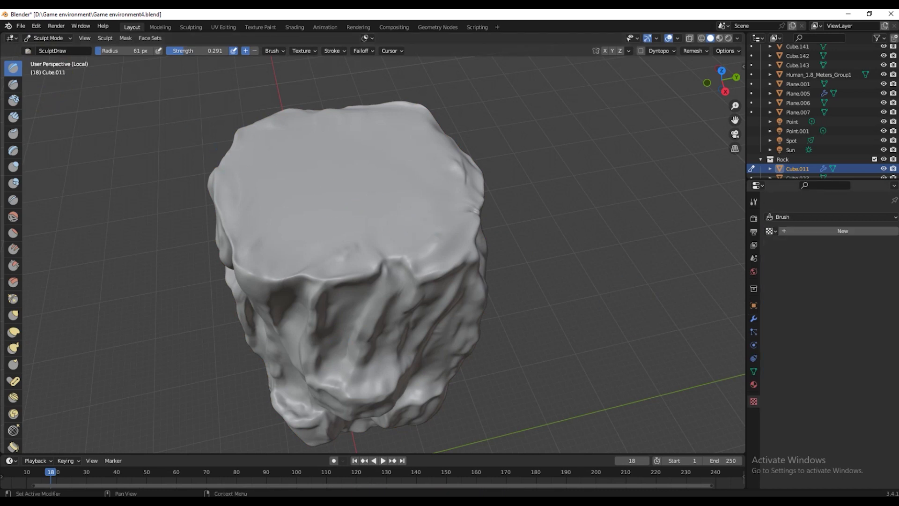
pyautogui.click(842, 231)
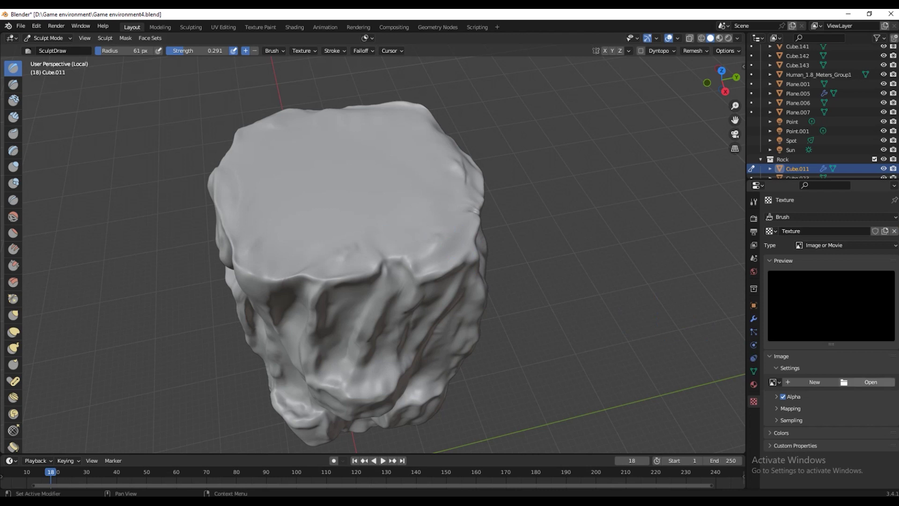
pyautogui.click(871, 382)
pyautogui.click(241, 153)
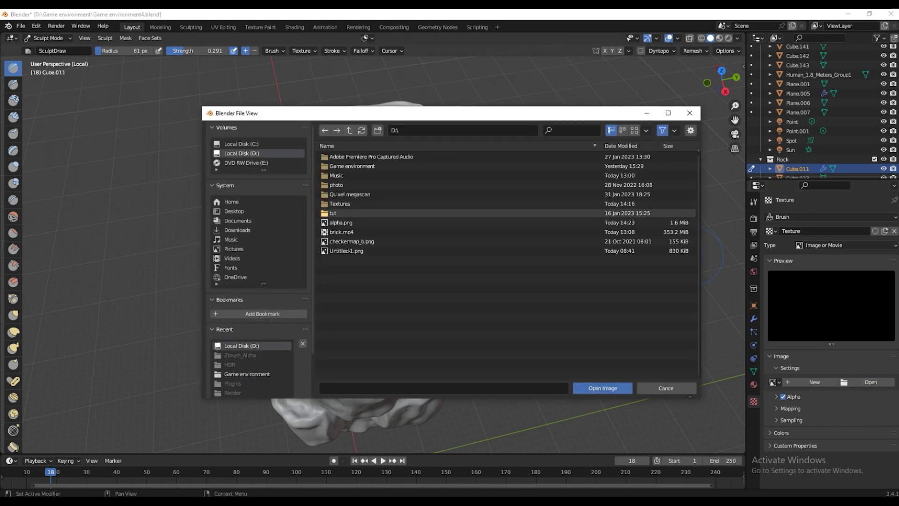
pyautogui.doubleClick(341, 223)
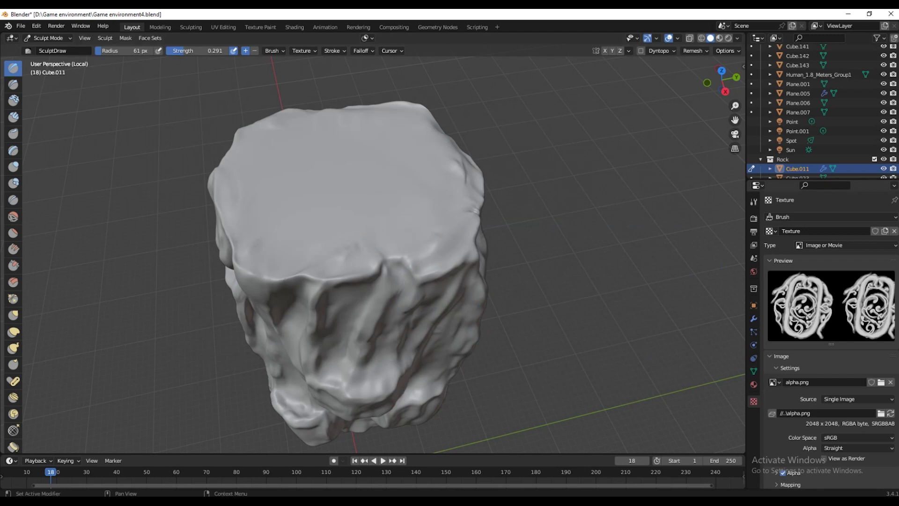
pyautogui.scroll(-2, 831, 327)
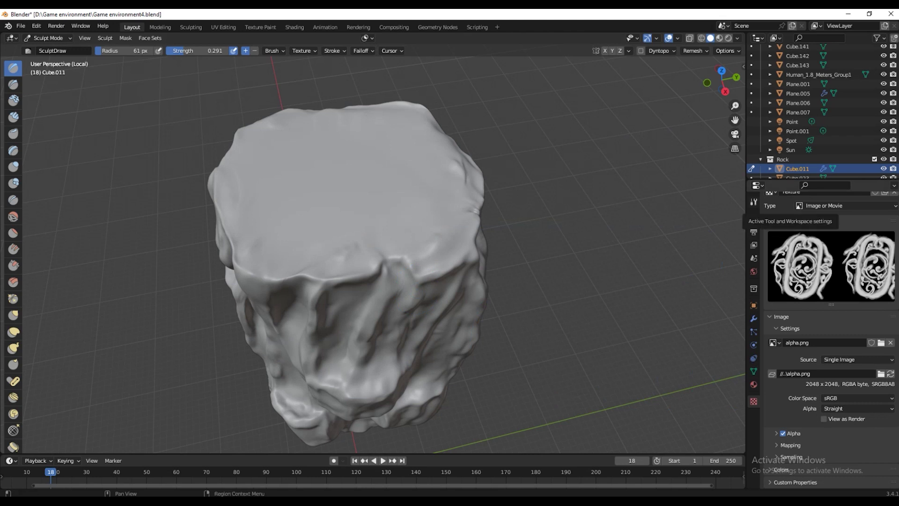
# Step: Set the Draw brush to Subtract with Auto-Smooth 0.540 and a 325 px radius
pyautogui.click(753, 202)
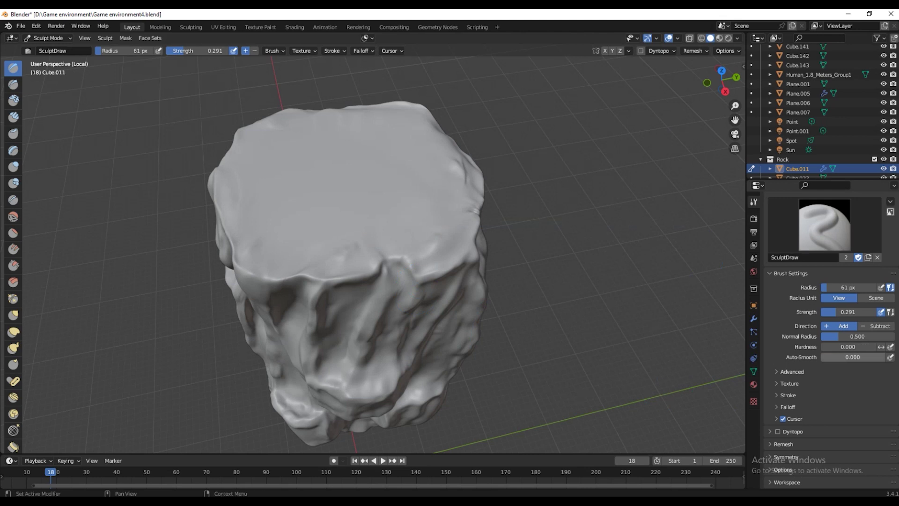
pyautogui.moveTo(850, 357); pyautogui.dragTo(855, 357)
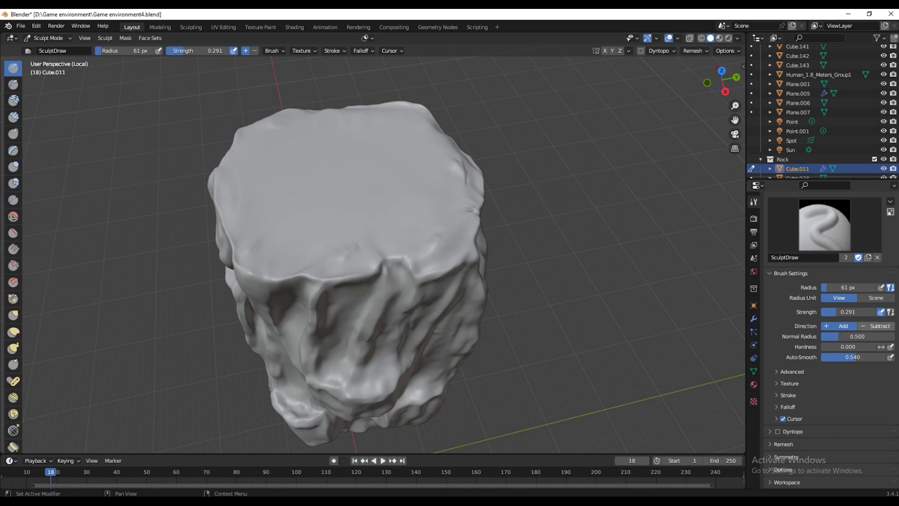
pyautogui.click(875, 326)
pyautogui.moveTo(842, 287); pyautogui.dragTo(861, 287)
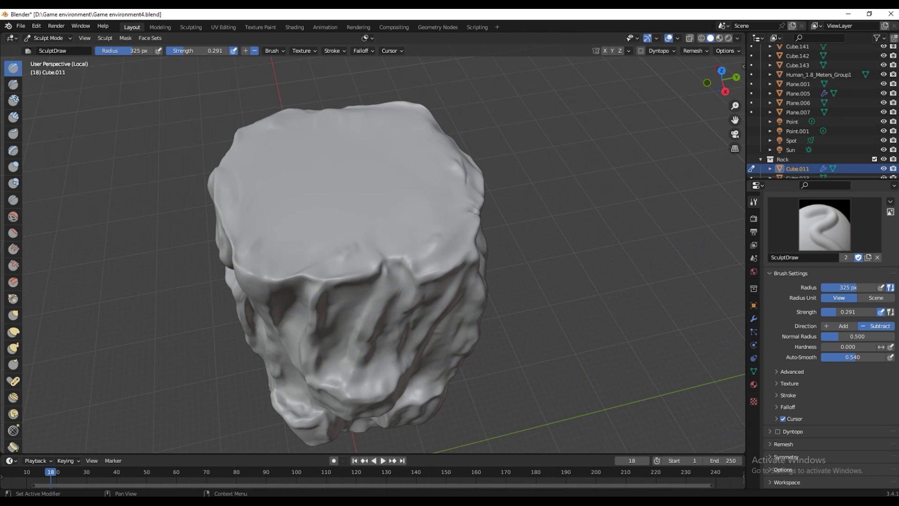
# Step: Enable Front Faces Only in the brush's Advanced options
pyautogui.click(791, 371)
pyautogui.scroll(-3, 831, 337)
pyautogui.scroll(-1, 830, 337)
pyautogui.scroll(-1, 831, 337)
pyautogui.scroll(-1, 831, 337)
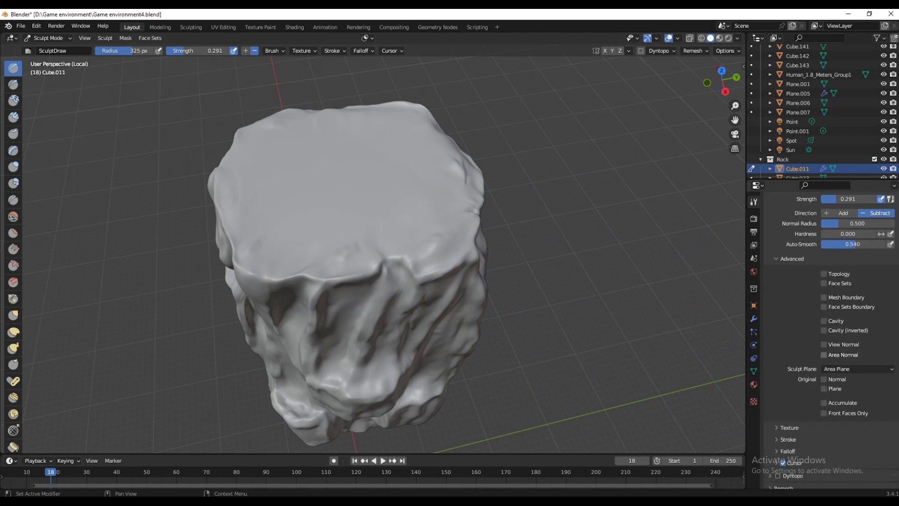
pyautogui.scroll(-1, 831, 337)
pyautogui.scroll(-1, 831, 337)
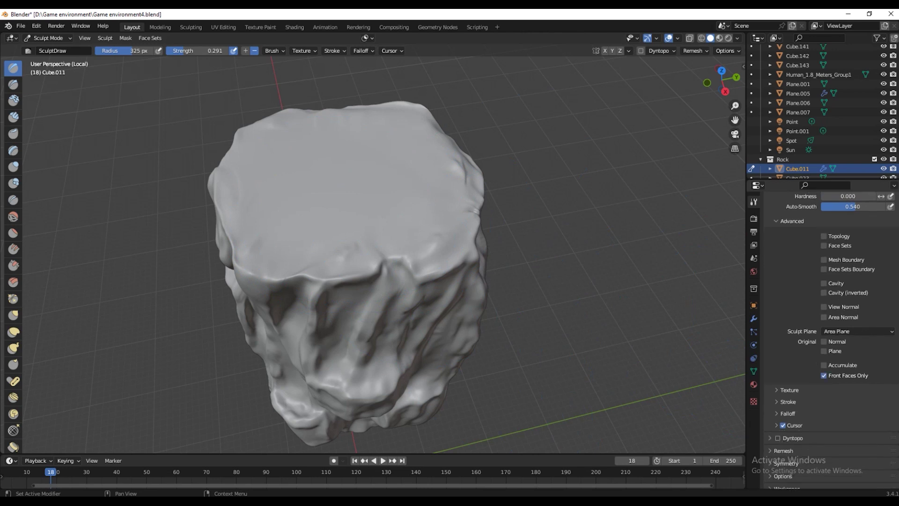
pyautogui.scroll(1, 830, 337)
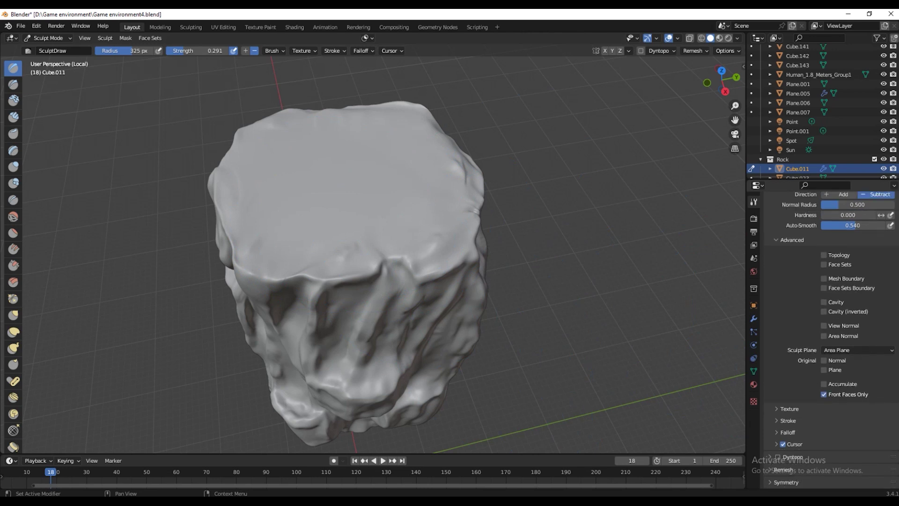
pyautogui.click(791, 240)
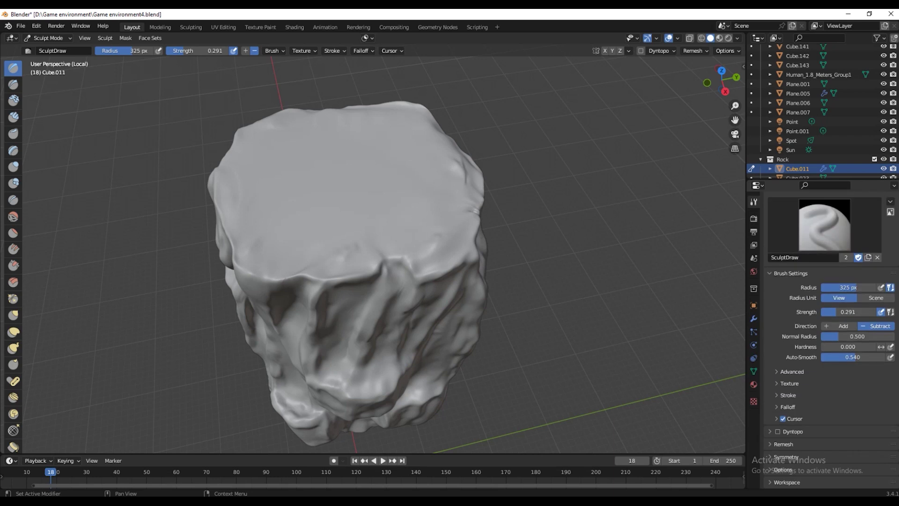
# Step: Switch the brush texture mapping to Stencil
pyautogui.click(789, 383)
pyautogui.scroll(-2, 790, 382)
pyautogui.scroll(-3, 789, 382)
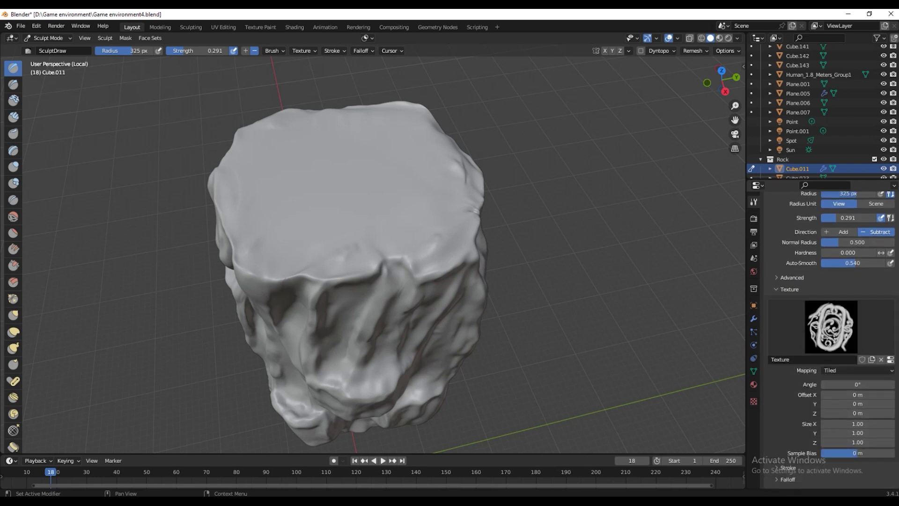
pyautogui.scroll(-2, 831, 337)
pyautogui.scroll(-1, 831, 337)
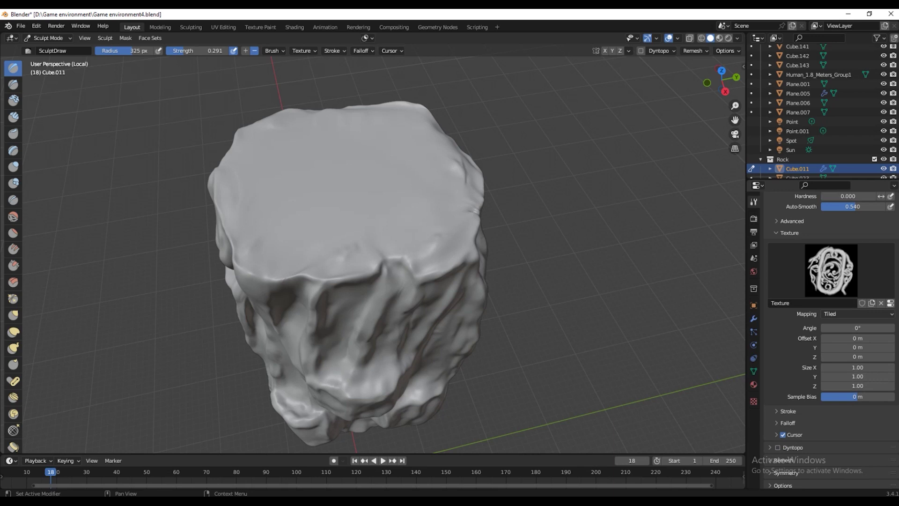
pyautogui.click(856, 314)
pyautogui.click(856, 375)
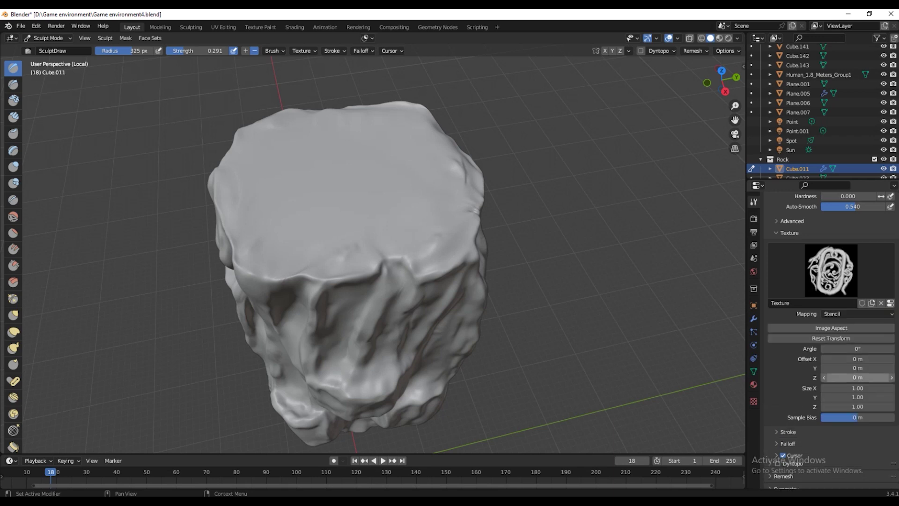
pyautogui.scroll(-2, 857, 377)
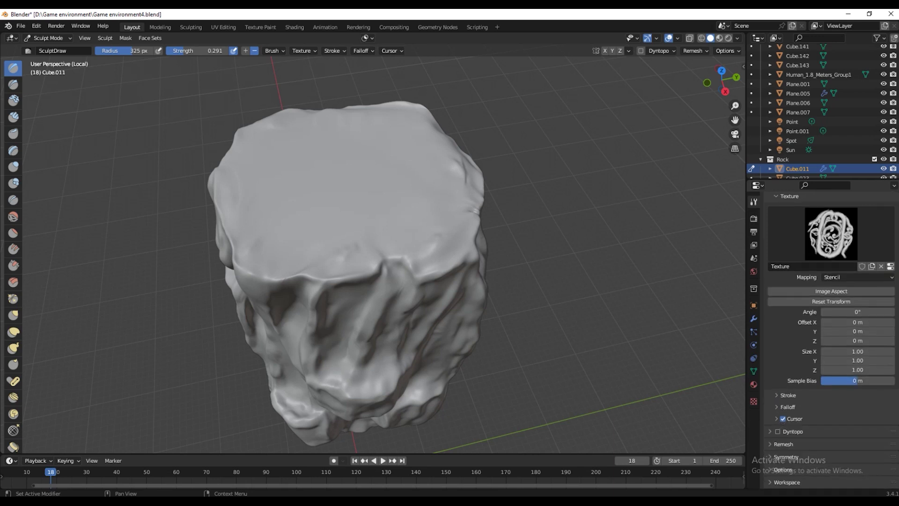
pyautogui.scroll(3, 830, 309)
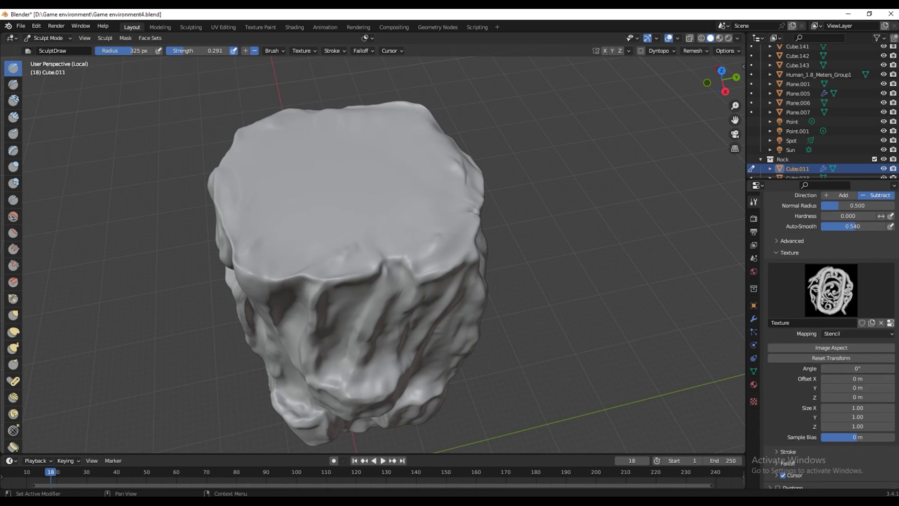
pyautogui.click(790, 252)
# Step: Change the brush falloff curve preset from Smooth to Constant
pyautogui.click(788, 394)
pyautogui.scroll(-2, 787, 394)
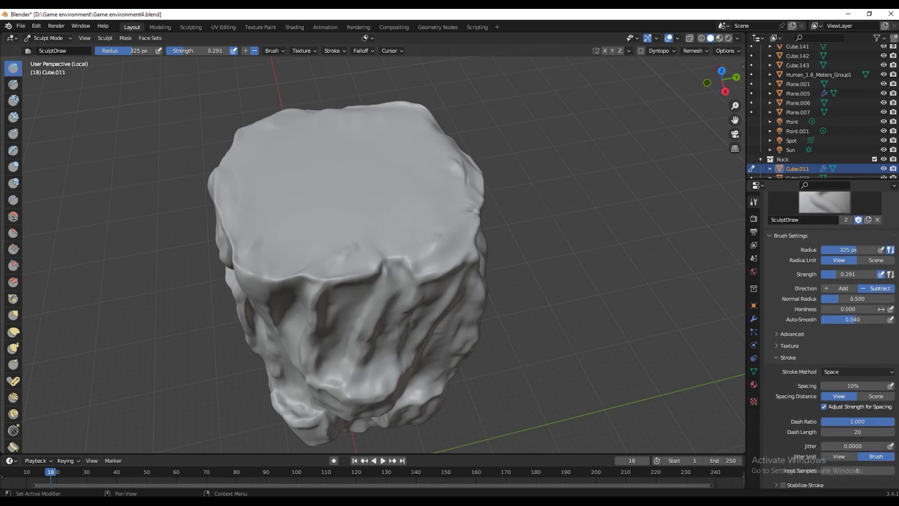
pyautogui.scroll(-1, 788, 395)
pyautogui.scroll(-1, 831, 335)
pyautogui.scroll(-2, 831, 335)
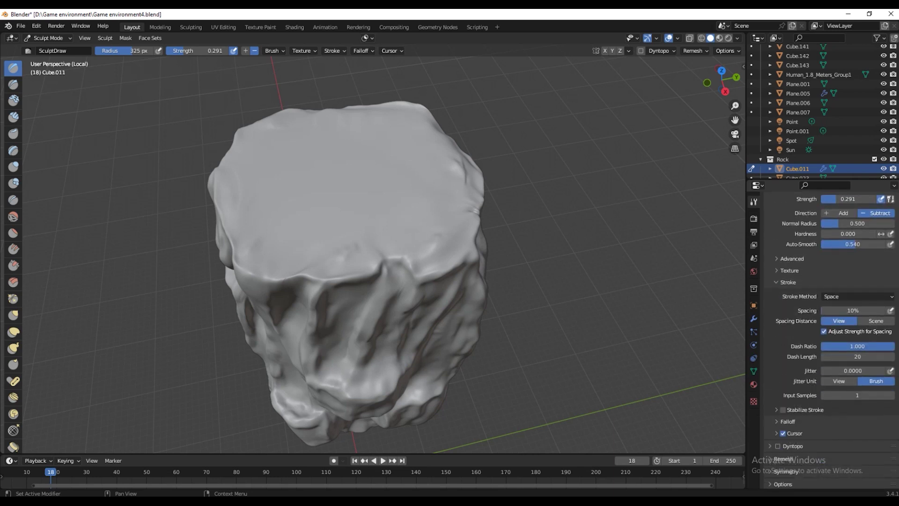
pyautogui.click(787, 421)
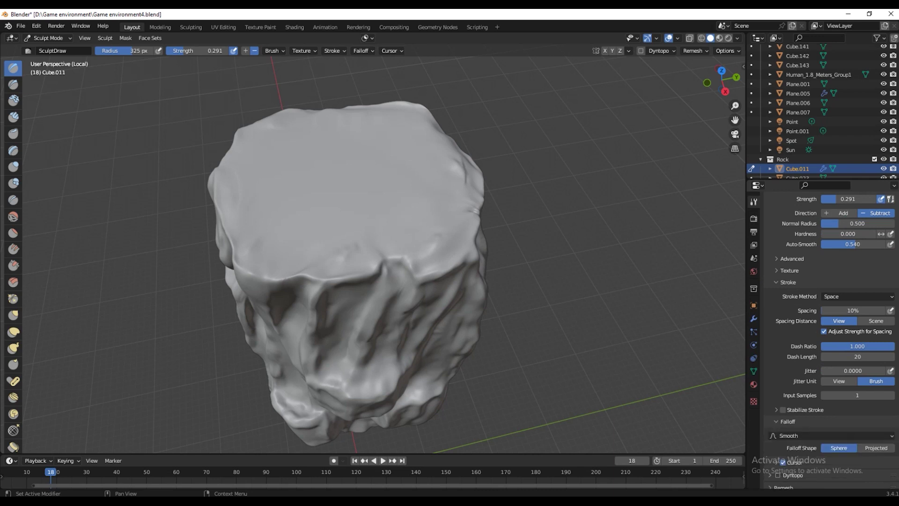
pyautogui.scroll(-2, 831, 398)
pyautogui.click(831, 391)
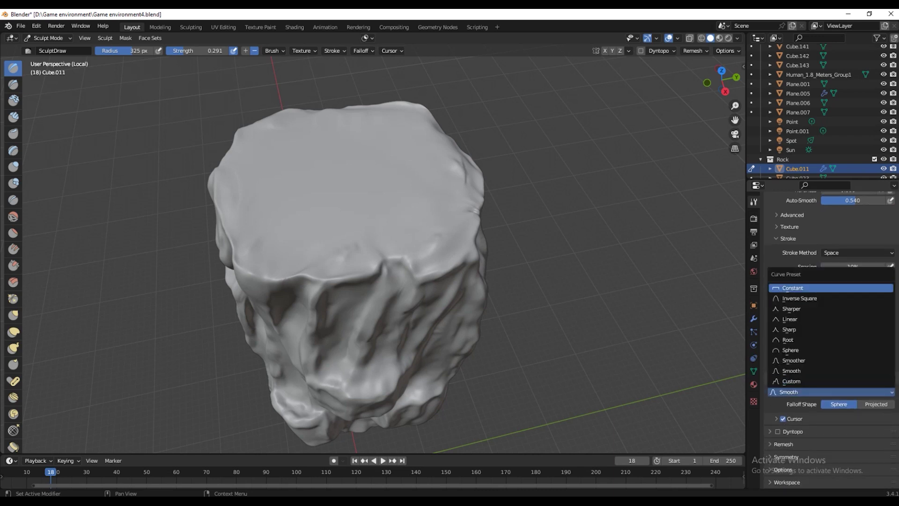
pyautogui.click(796, 287)
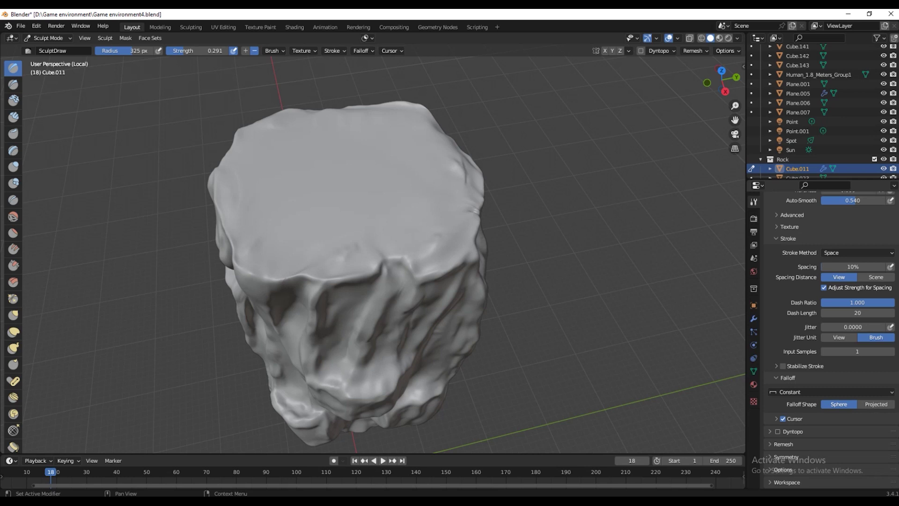
pyautogui.click(787, 238)
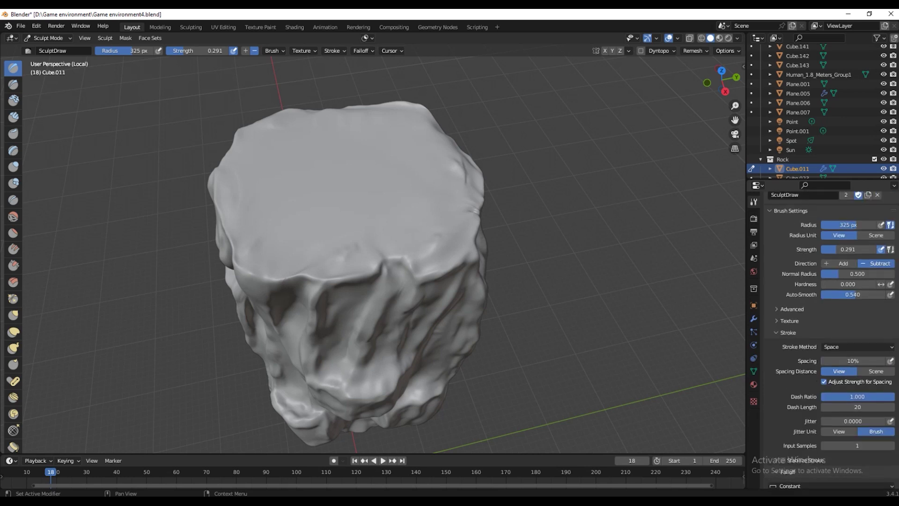
pyautogui.scroll(3, 831, 337)
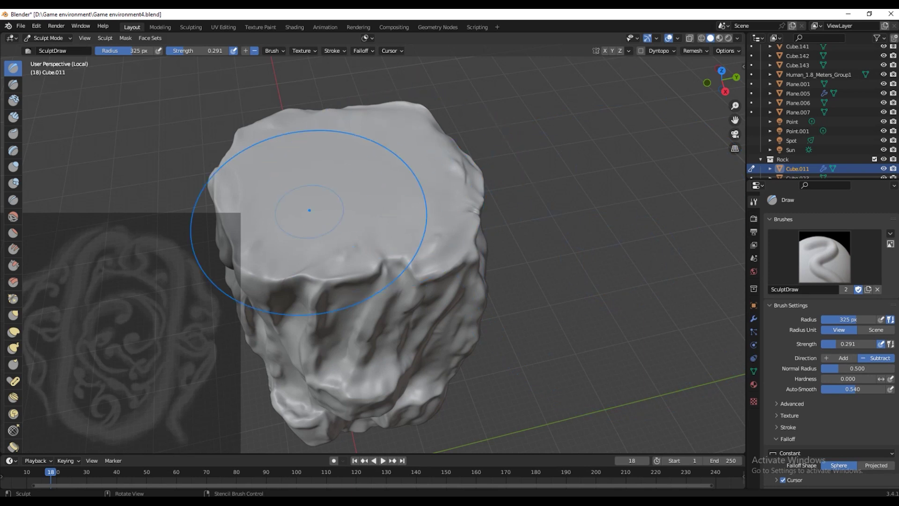
# Step: Position the ornate stencil over the rock in Top view, then scale and rotate it
pyautogui.moveTo(134, 309); pyautogui.dragTo(349, 188, button='right')
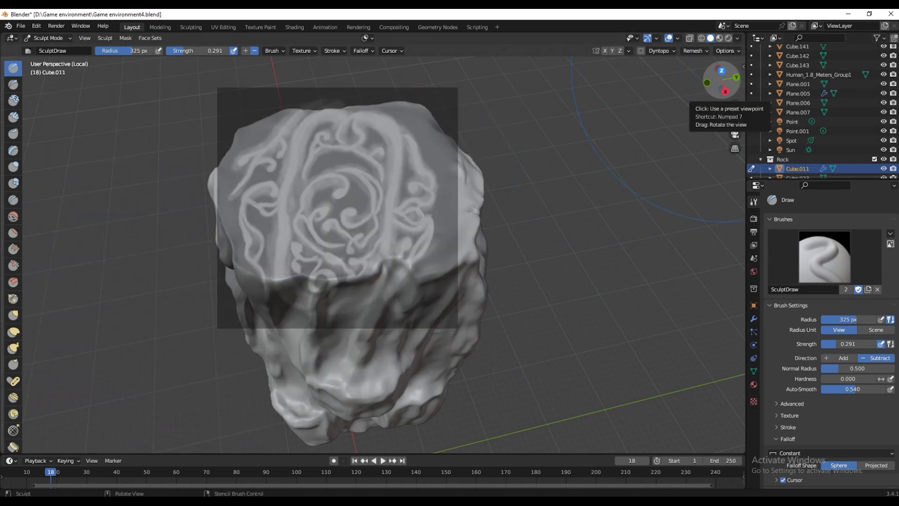
pyautogui.click(721, 70)
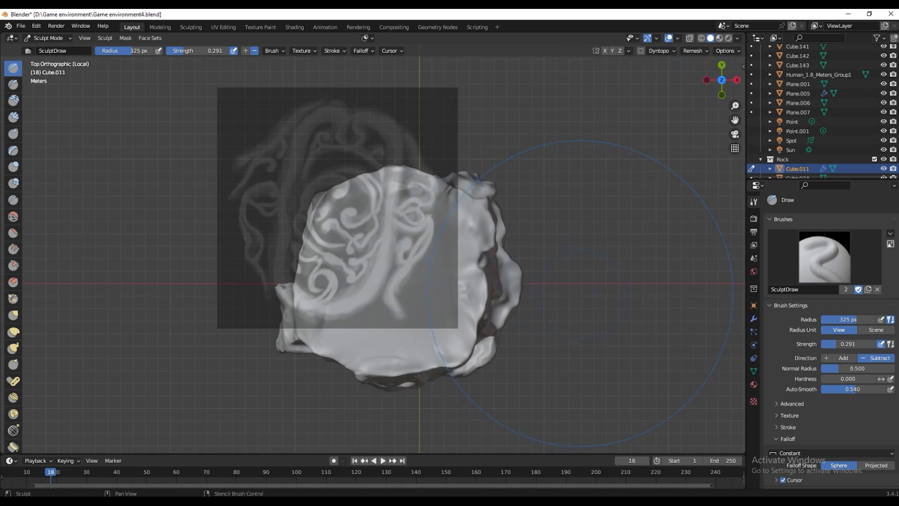
pyautogui.keyDown('shift'); pyautogui.moveTo(580, 292); pyautogui.dragTo(536, 276, button='right'); pyautogui.keyUp('shift')
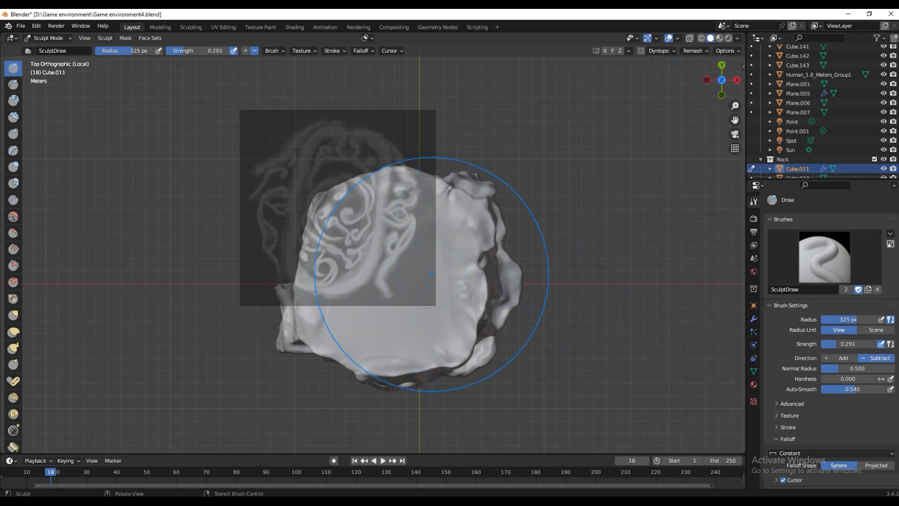
pyautogui.moveTo(431, 274)
pyautogui.keyDown('shift'); pyautogui.mouseDown(button='right')
pyautogui.moveTo(352, 208)
pyautogui.moveTo(423, 286)
pyautogui.moveTo(435, 285)
pyautogui.mouseUp(button='right'); pyautogui.keyUp('shift')
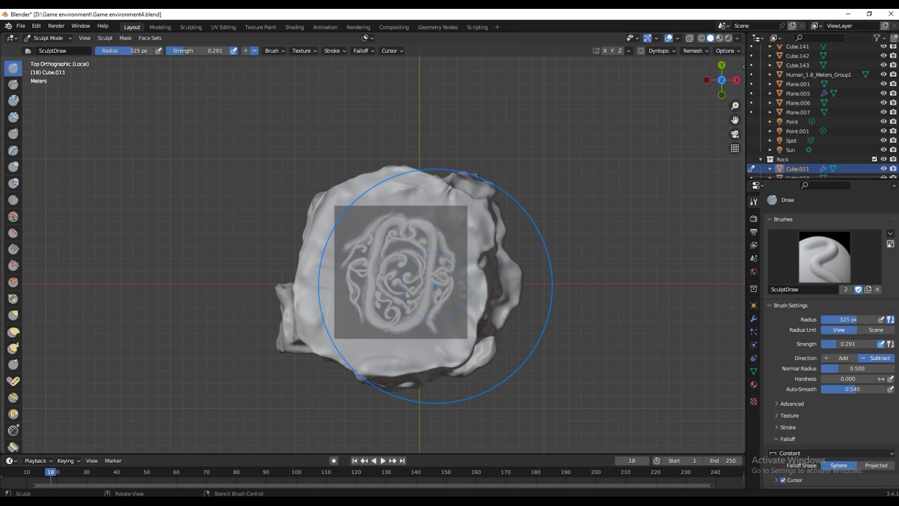
pyautogui.moveTo(435, 286)
pyautogui.keyDown('ctrl'); pyautogui.mouseDown(button='right')
pyautogui.moveTo(454, 256)
pyautogui.moveTo(445, 286)
pyautogui.mouseUp(button='right'); pyautogui.keyUp('ctrl')
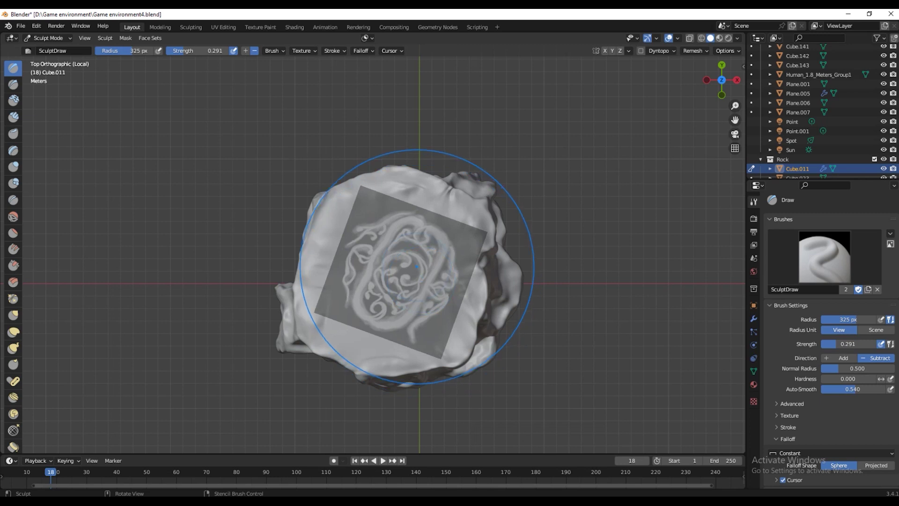
# Step: Enlarge the stencil, test-stamp the pattern, then undo back to a smooth top
pyautogui.hotkey('ctrl', 'z')
pyautogui.hotkey('ctrl', 'z')
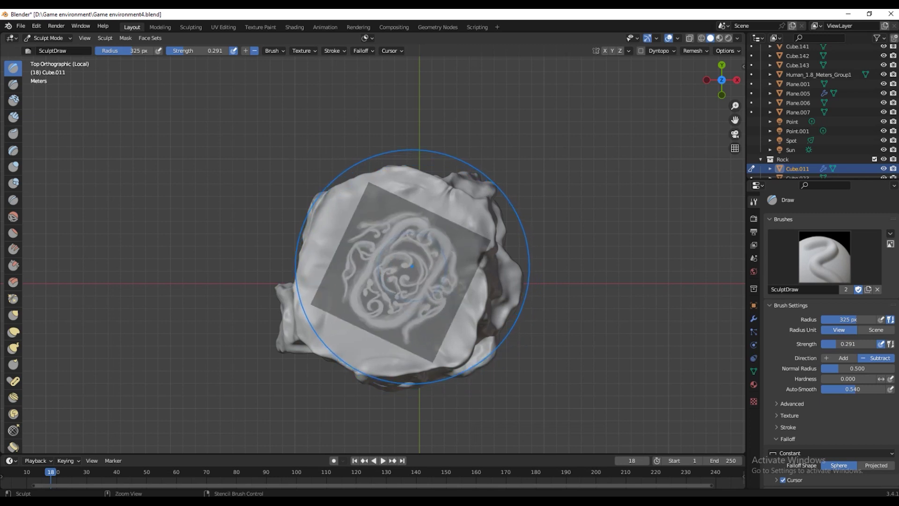
pyautogui.hotkey('ctrl', 'z')
pyautogui.keyDown('shift'); pyautogui.moveTo(411, 265); pyautogui.dragTo(425, 275, button='right'); pyautogui.keyUp('shift')
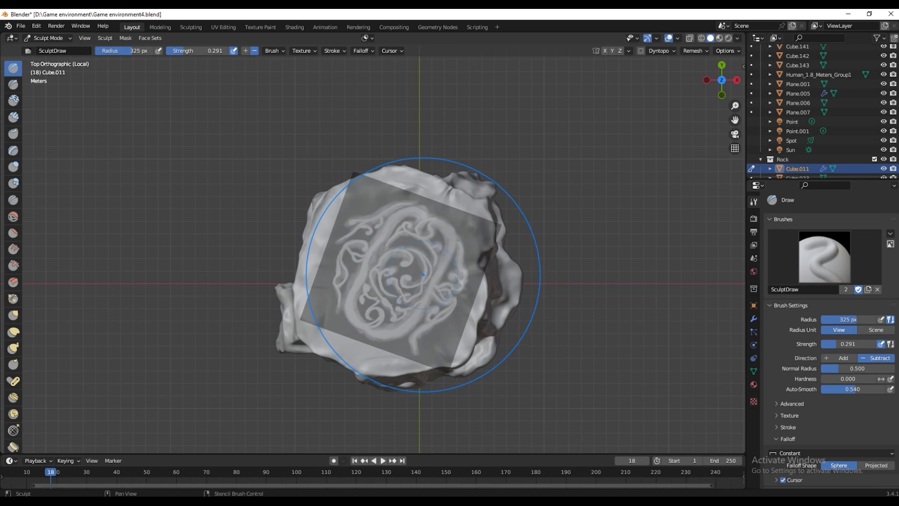
pyautogui.hotkey('ctrl', 'z')
pyautogui.click(423, 275)
pyautogui.hotkey('ctrl', 'z')
pyautogui.click(426, 270)
pyautogui.hotkey('ctrl', 'z')
pyautogui.hotkey('ctrl', 'shift', 'z')
pyautogui.hotkey('ctrl', 'z')
pyautogui.hotkey('ctrl', 'shift', 'z')
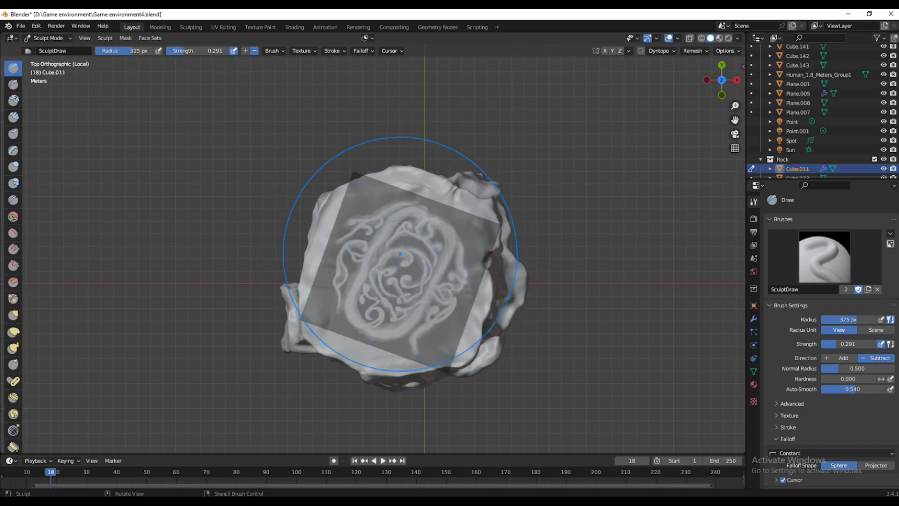
pyautogui.hotkey('ctrl', 'z')
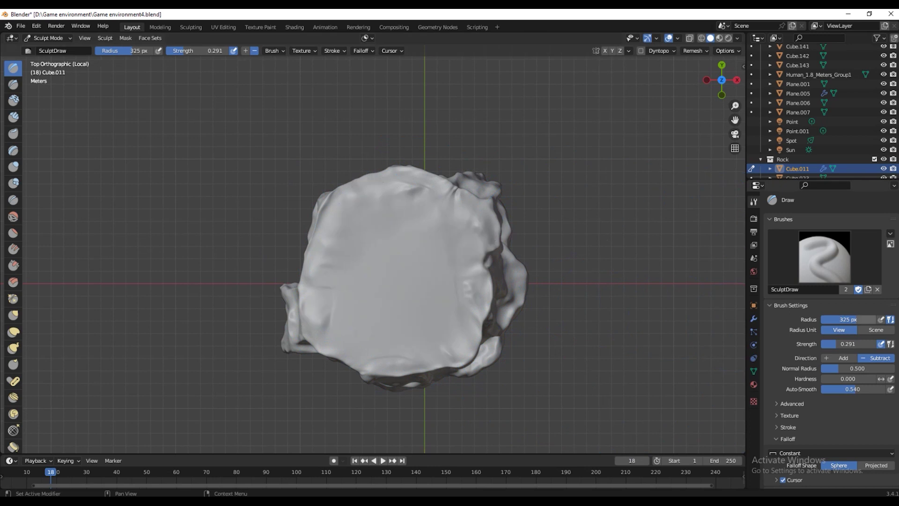
# Step: Restore the stamped relief and deepen it with four more Draw brush clicks
pyautogui.hotkey('ctrl', 'shift', 'z')
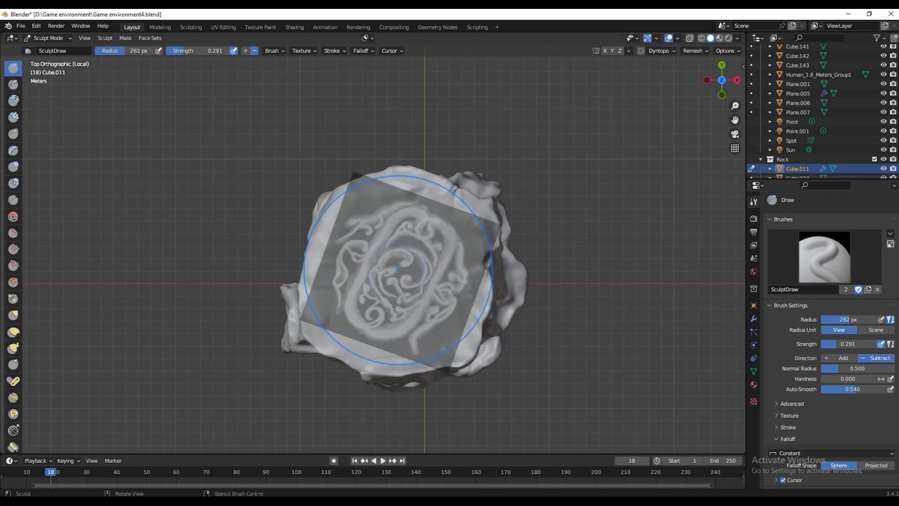
pyautogui.click(398, 269)
pyautogui.click(398, 270)
pyautogui.click(396, 265)
pyautogui.click(395, 265)
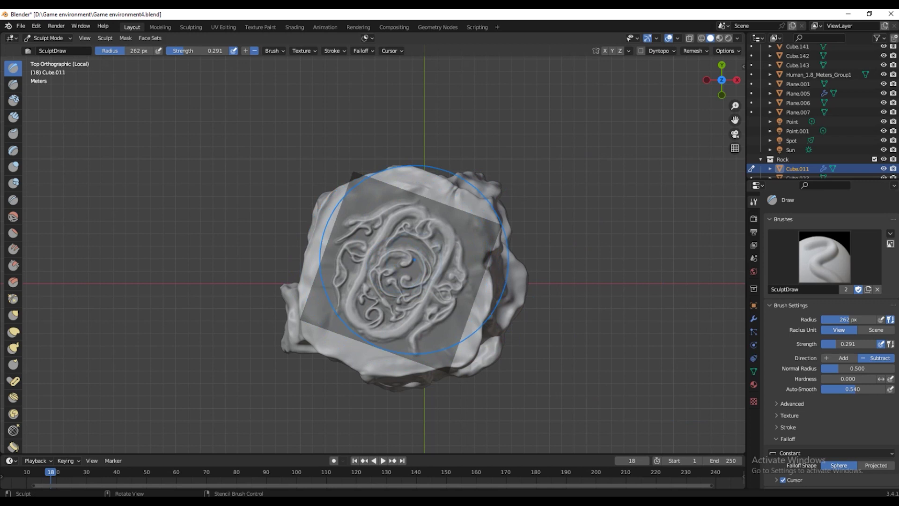
# Step: Inspect the relief, carve a small groove beside it, and shrink the brush to 99 px
pyautogui.moveTo(585, 319)
pyautogui.mouseDown(button='middle')
pyautogui.moveTo(592, 280)
pyautogui.moveTo(580, 262)
pyautogui.moveTo(627, 320)
pyautogui.mouseUp(button='middle')
pyautogui.scroll(3, 592, 281)
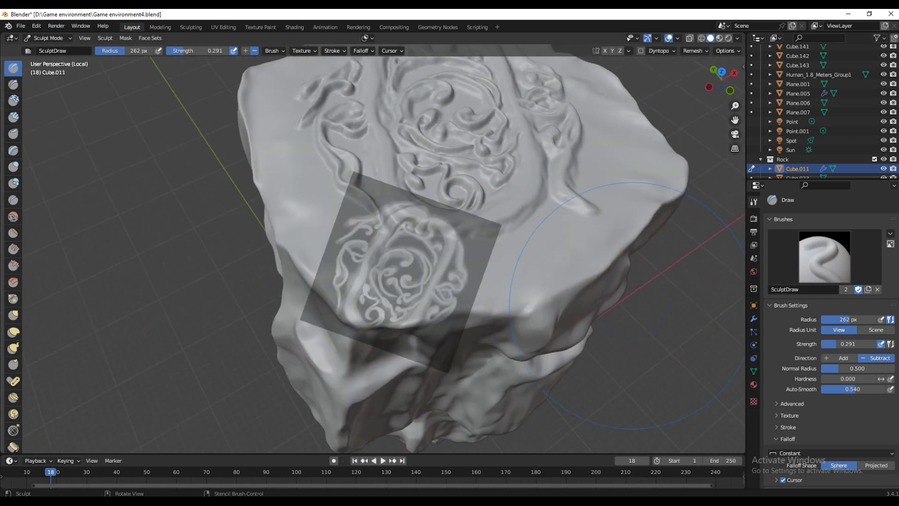
pyautogui.scroll(4, 627, 320)
pyautogui.moveTo(626, 320); pyautogui.dragTo(612, 321)
pyautogui.moveTo(612, 321)
pyautogui.mouseDown(button='middle')
pyautogui.moveTo(576, 327)
pyautogui.moveTo(586, 311)
pyautogui.mouseUp(button='middle')
pyautogui.moveTo(569, 234); pyautogui.dragTo(583, 310)
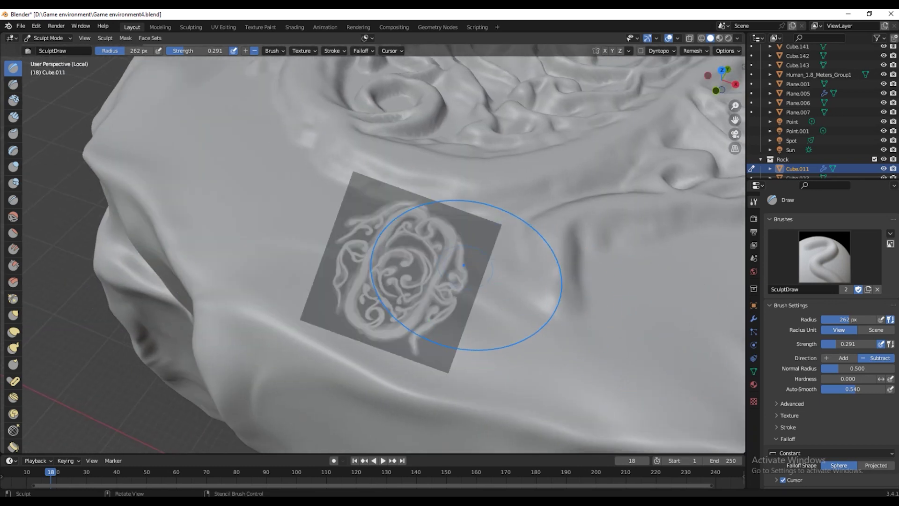
pyautogui.moveTo(642, 341); pyautogui.dragTo(609, 323, button='middle')
pyautogui.scroll(-3, 602, 341)
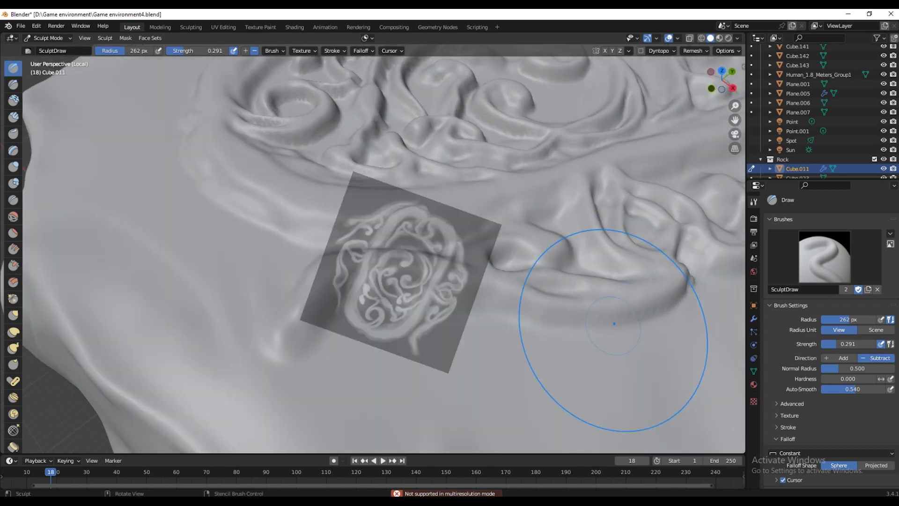
pyautogui.scroll(-2, 582, 300)
pyautogui.moveTo(553, 278); pyautogui.dragTo(576, 281, button='middle')
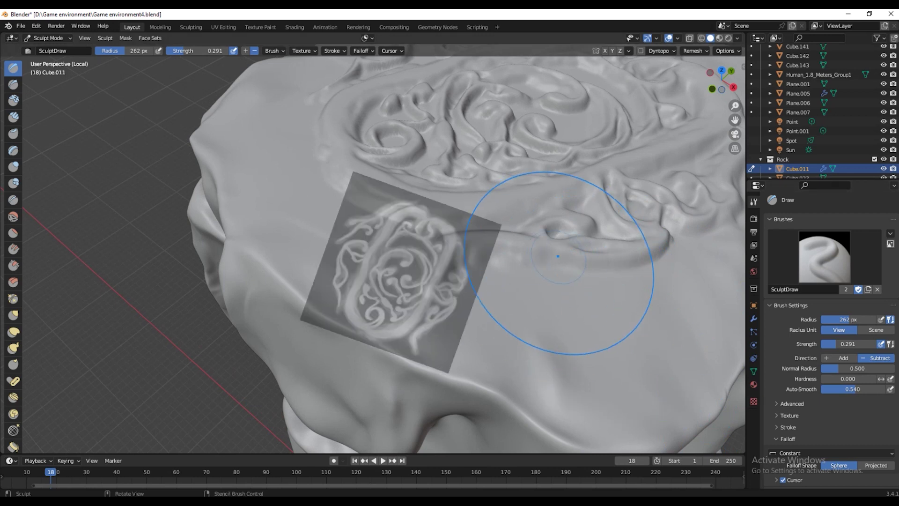
pyautogui.press('[')
pyautogui.press('[')
pyautogui.press('[')
pyautogui.press('[')
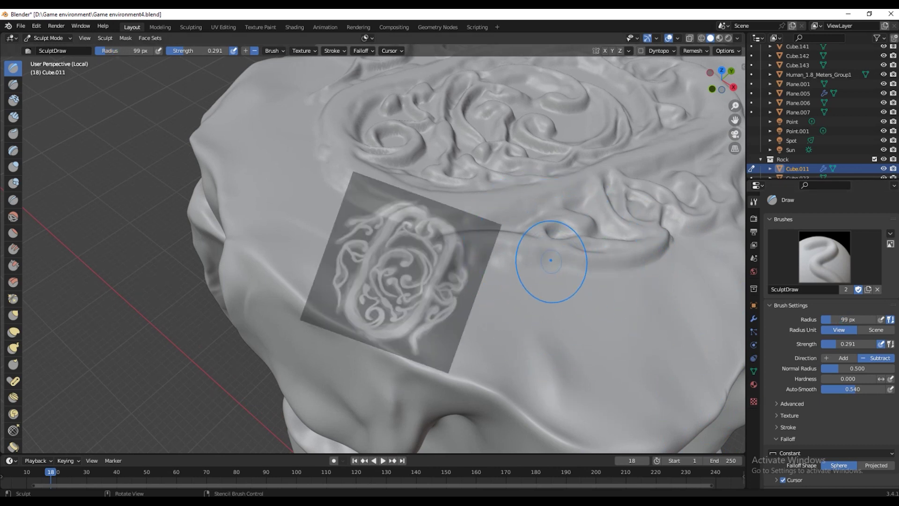
# Step: Orbit and zoom around the rock top to inspect the ornate relief from grazing and overhead angles
pyautogui.scroll(2, 551, 261)
pyautogui.moveTo(551, 261)
pyautogui.mouseDown(button='middle')
pyautogui.moveTo(612, 287)
pyautogui.moveTo(514, 279)
pyautogui.mouseUp(button='middle')
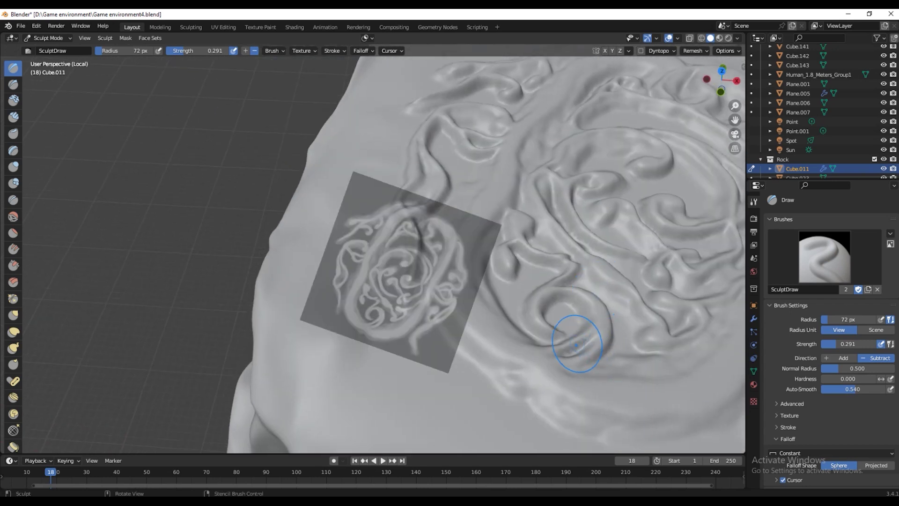
pyautogui.moveTo(577, 315); pyautogui.dragTo(553, 224, button='middle')
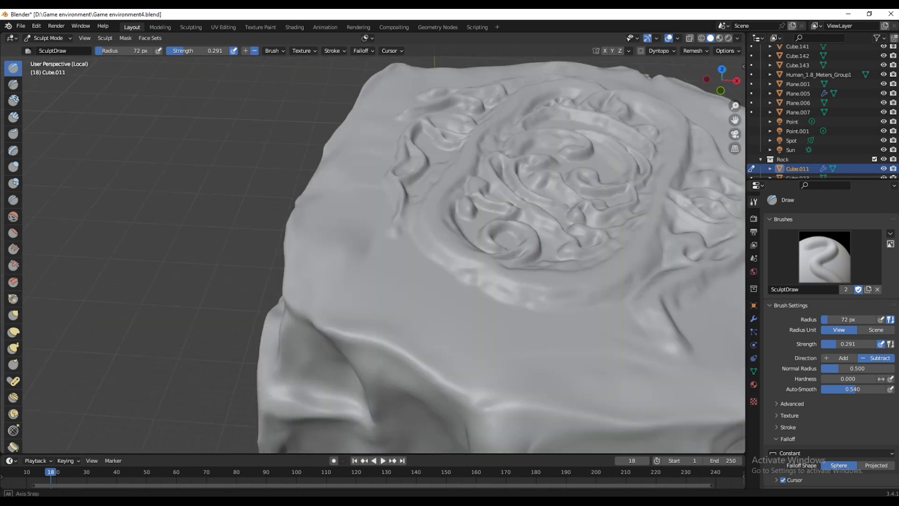
pyautogui.moveTo(624, 234)
pyautogui.mouseDown(button='middle')
pyautogui.moveTo(624, 312)
pyautogui.moveTo(612, 331)
pyautogui.moveTo(643, 342)
pyautogui.moveTo(649, 297)
pyautogui.moveTo(663, 301)
pyautogui.mouseUp(button='middle')
pyautogui.scroll(-2, 648, 301)
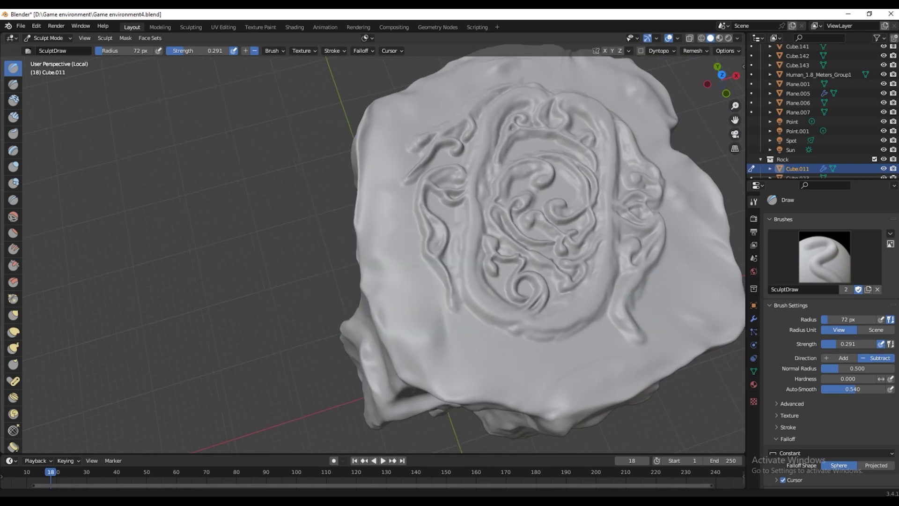
pyautogui.scroll(-2, 662, 302)
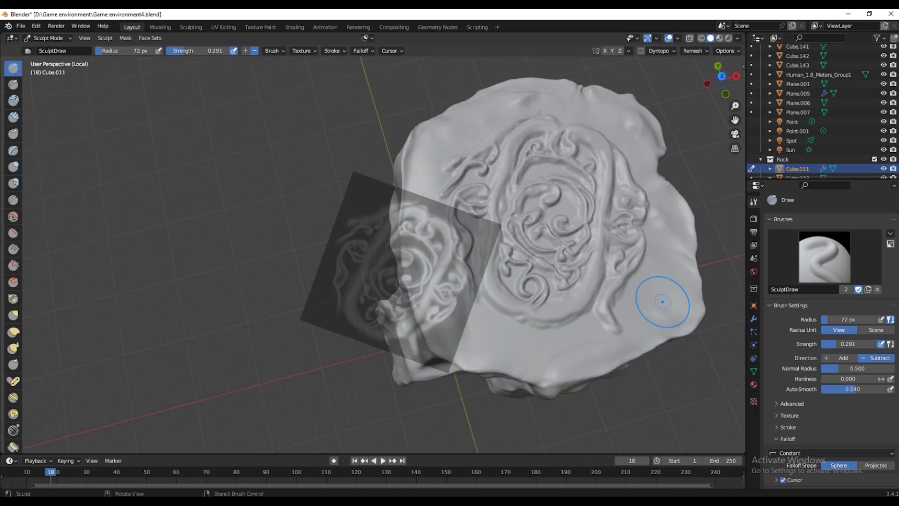
pyautogui.moveTo(654, 305); pyautogui.dragTo(643, 302, button='middle')
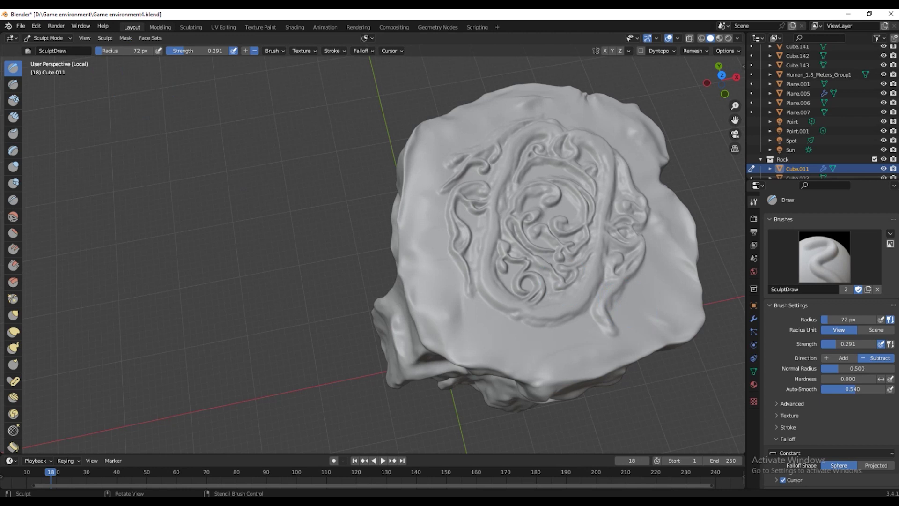
# Step: Switch the rock back to Object Mode and orbit around its carved top
pyautogui.click(48, 38)
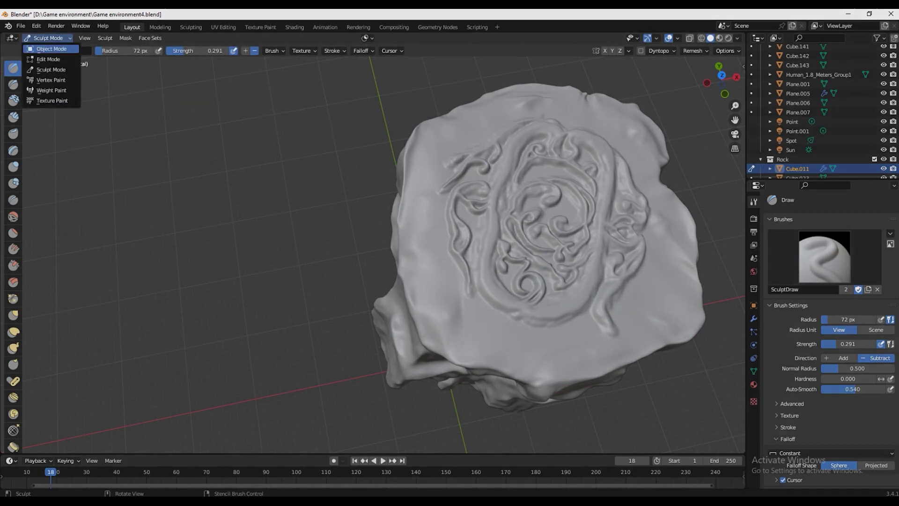
pyautogui.click(51, 48)
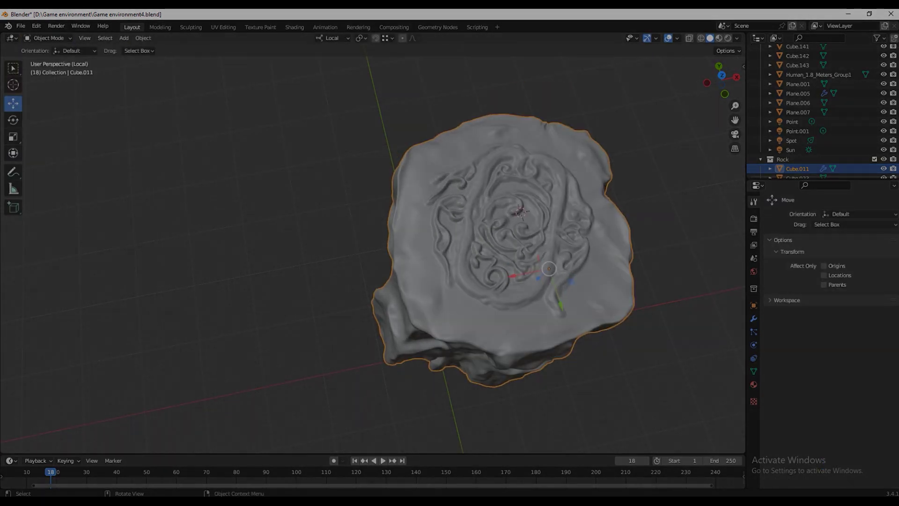
pyautogui.moveTo(468, 281); pyautogui.dragTo(468, 196, button='middle')
pyautogui.scroll(3, 510, 258)
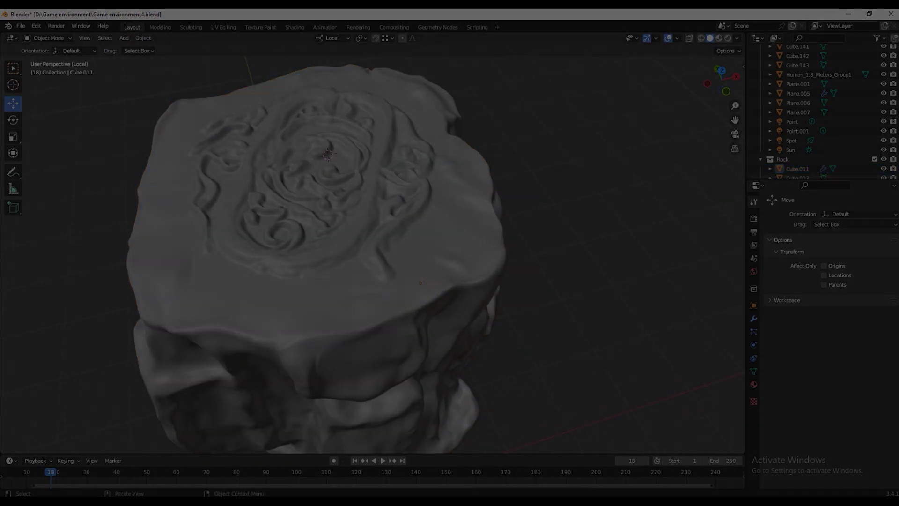
pyautogui.moveTo(422, 281); pyautogui.dragTo(421, 197, button='middle')
pyautogui.moveTo(352, 209); pyautogui.dragTo(356, 290, button='middle')
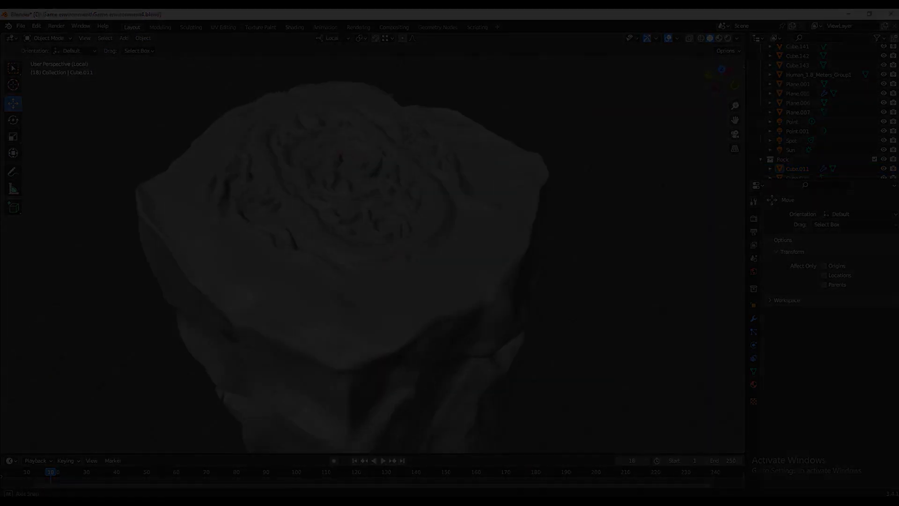